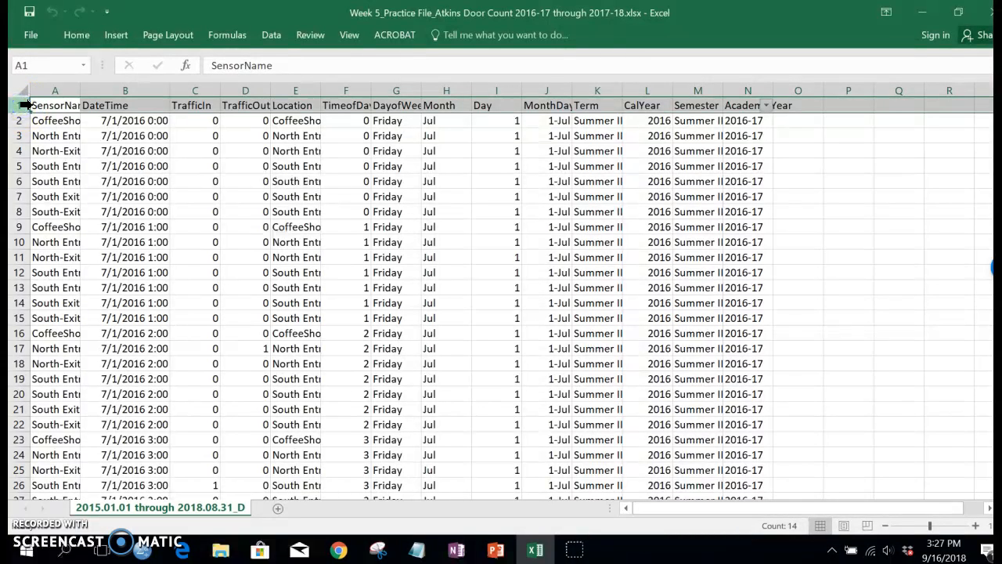
Freeze the top row of the worksheet so the column headings stay visible
{"action": "left_click", "coordinate": [347, 35]}
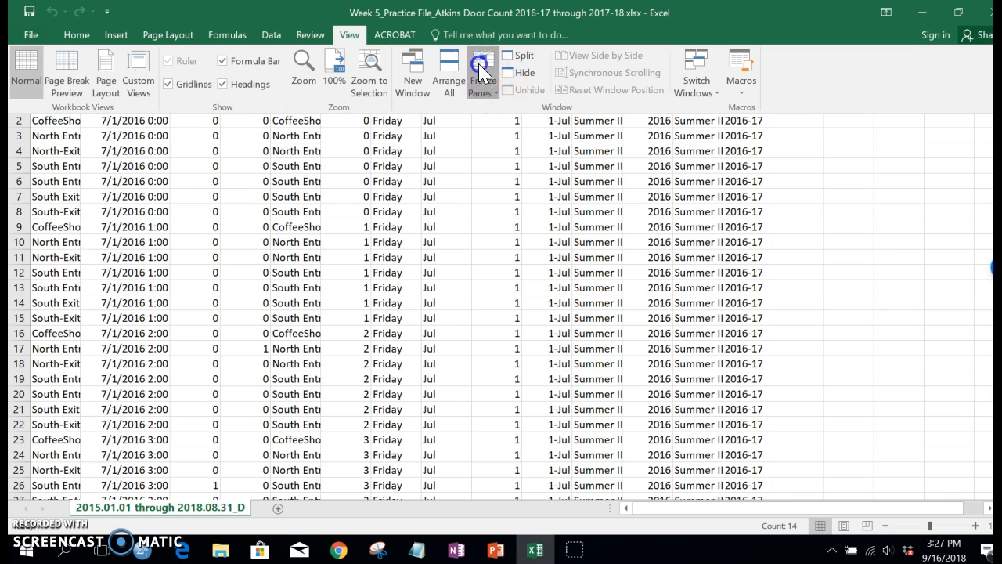
{"action": "left_click", "coordinate": [481, 73]}
{"action": "left_click", "coordinate": [524, 164]}
{"action": "left_click", "coordinate": [246, 208]}
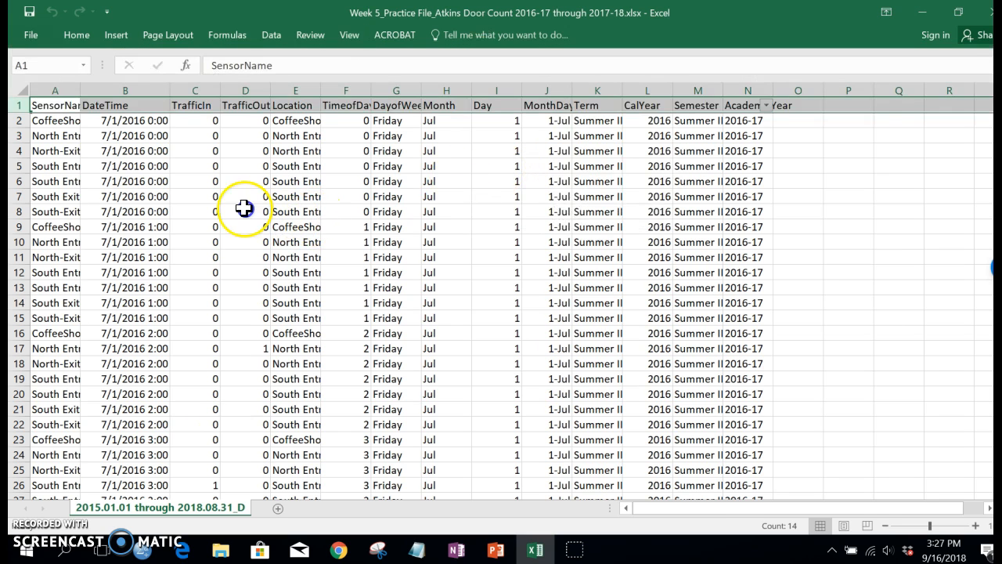
Fill the header row 1 with a light orange background color
{"action": "left_click", "coordinate": [100, 129]}
{"action": "scroll", "coordinate": [100, 133], "scroll_direction": "down", "scroll_amount": 10}
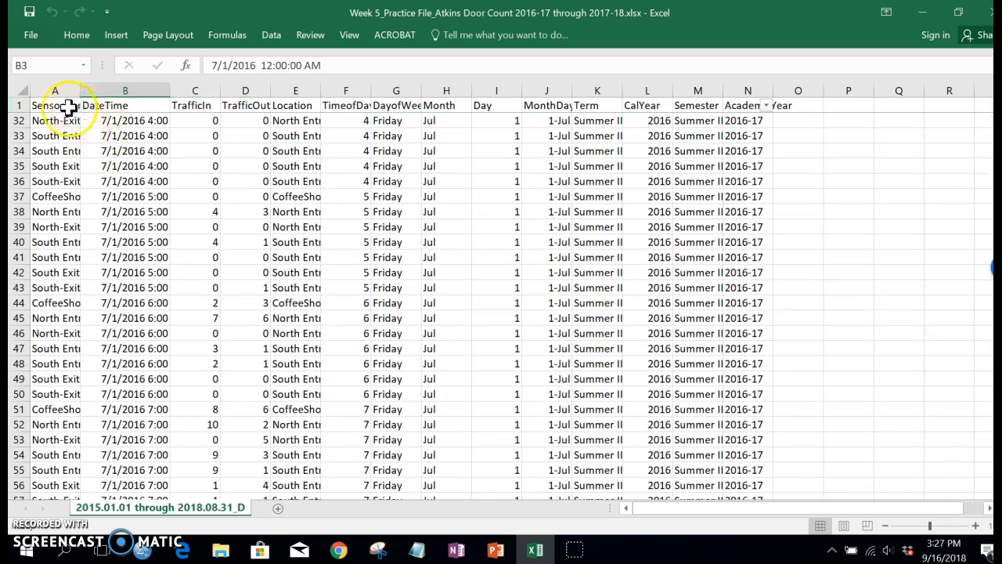
{"action": "left_click", "coordinate": [59, 105]}
{"action": "left_click", "coordinate": [24, 105]}
{"action": "left_click", "coordinate": [76, 34]}
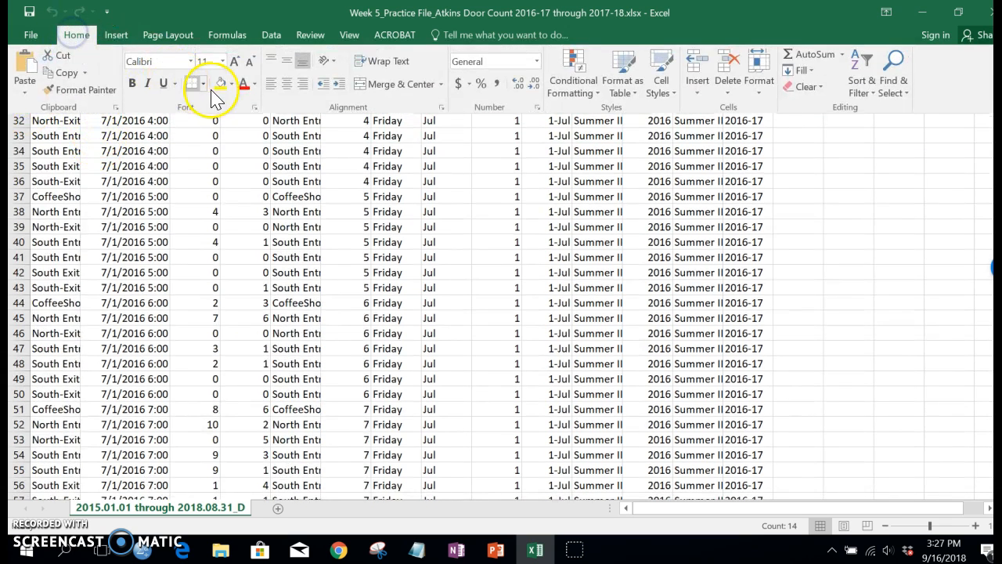
{"action": "left_click", "coordinate": [232, 86]}
{"action": "left_click", "coordinate": [296, 130]}
{"action": "left_click", "coordinate": [206, 196]}
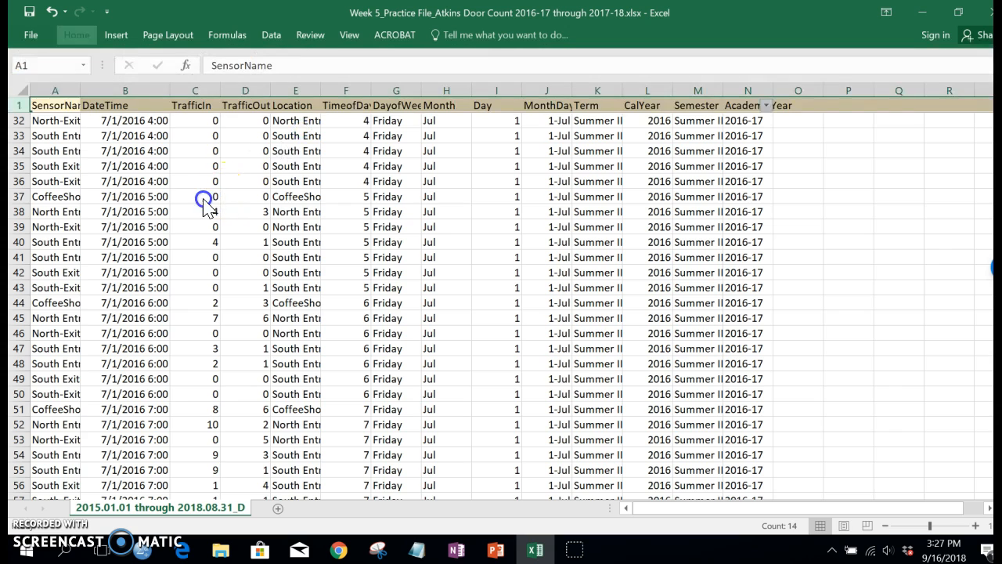
Select the whole sheet and autofit all column widths to their contents
{"action": "scroll", "coordinate": [71, 120], "scroll_direction": "up", "scroll_amount": 10}
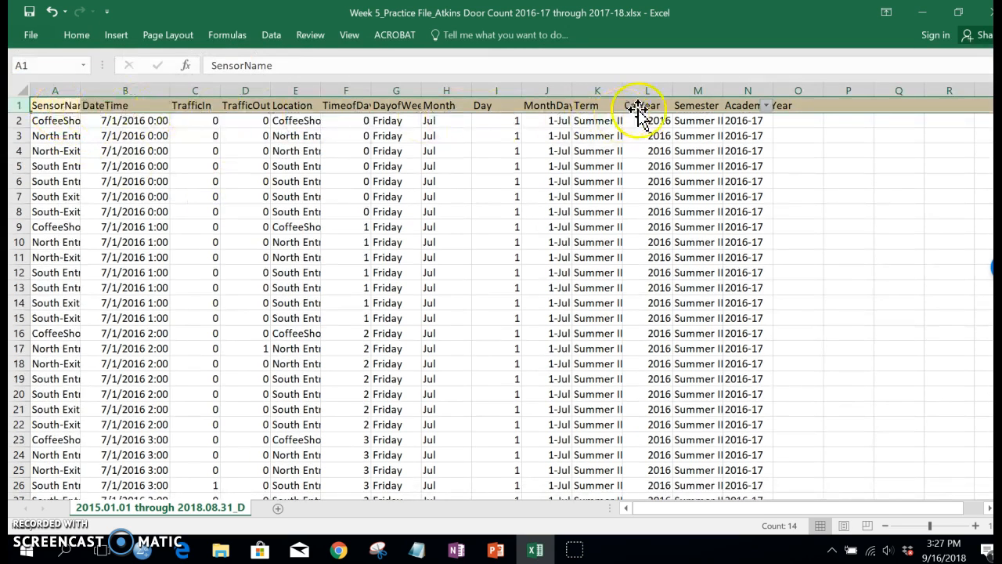
{"action": "left_click", "coordinate": [19, 89]}
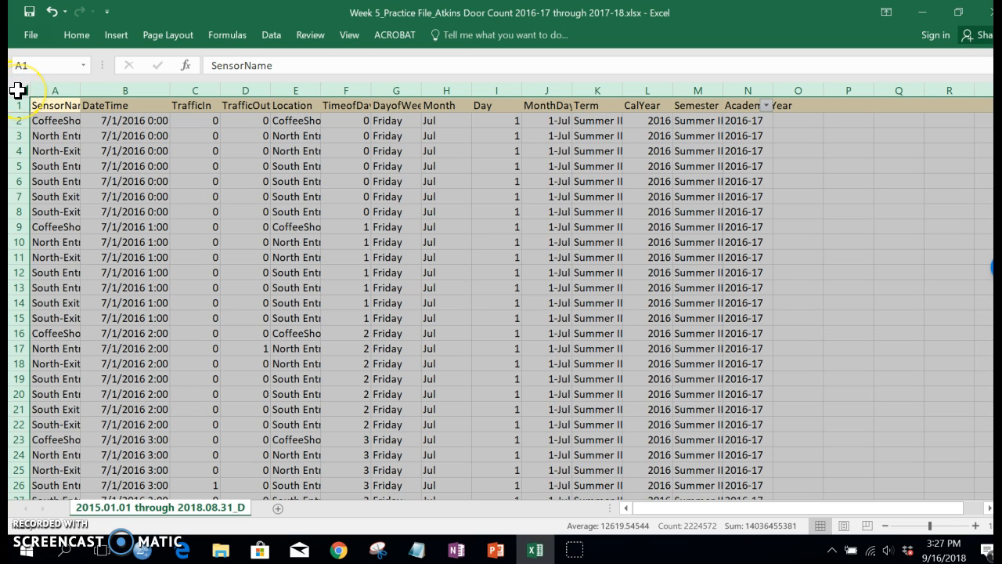
{"action": "left_click", "coordinate": [80, 89]}
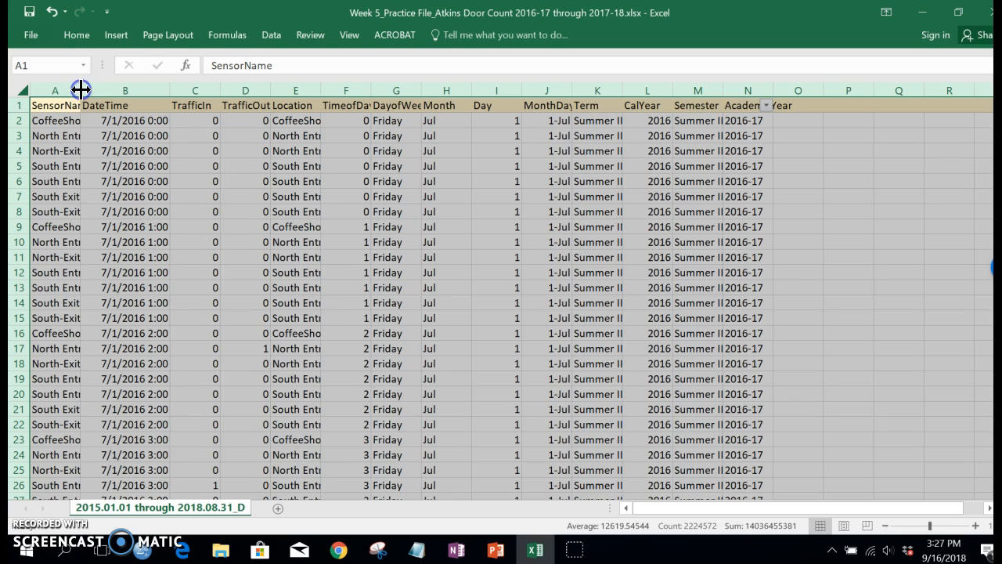
{"action": "double_click", "coordinate": [80, 89]}
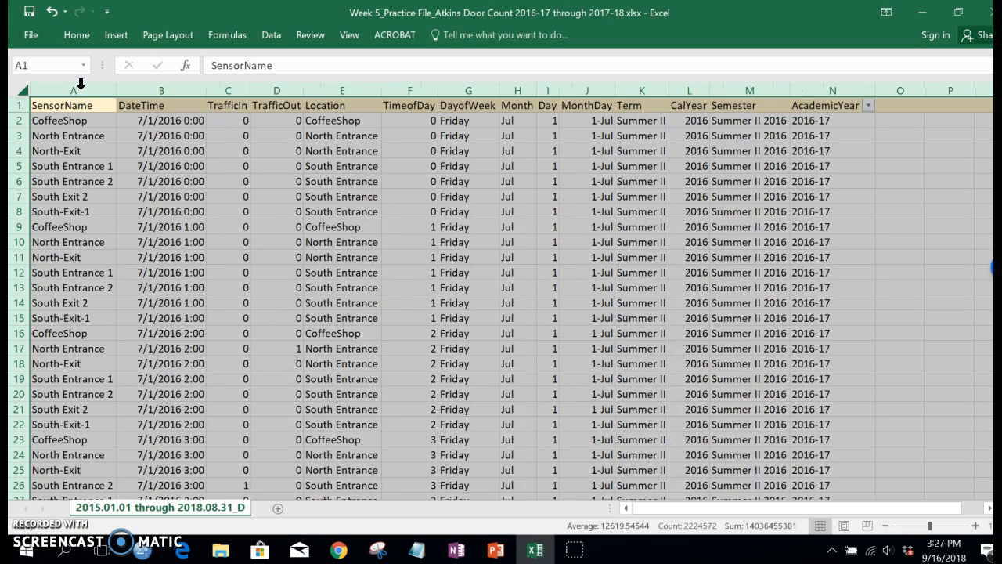
Examine the SensorName and Location values in the first rows of data
{"action": "left_click", "coordinate": [339, 179]}
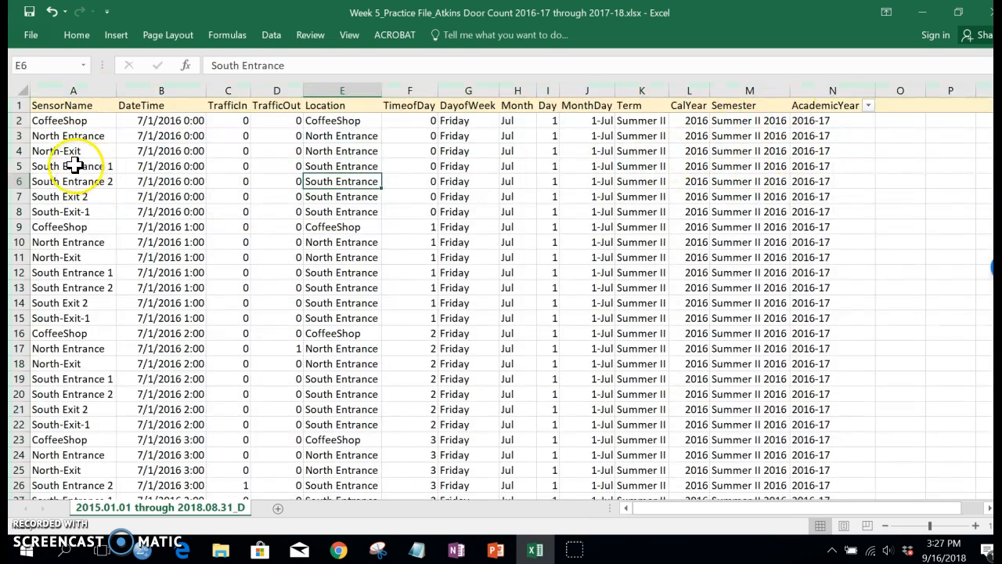
{"action": "left_click", "coordinate": [57, 122]}
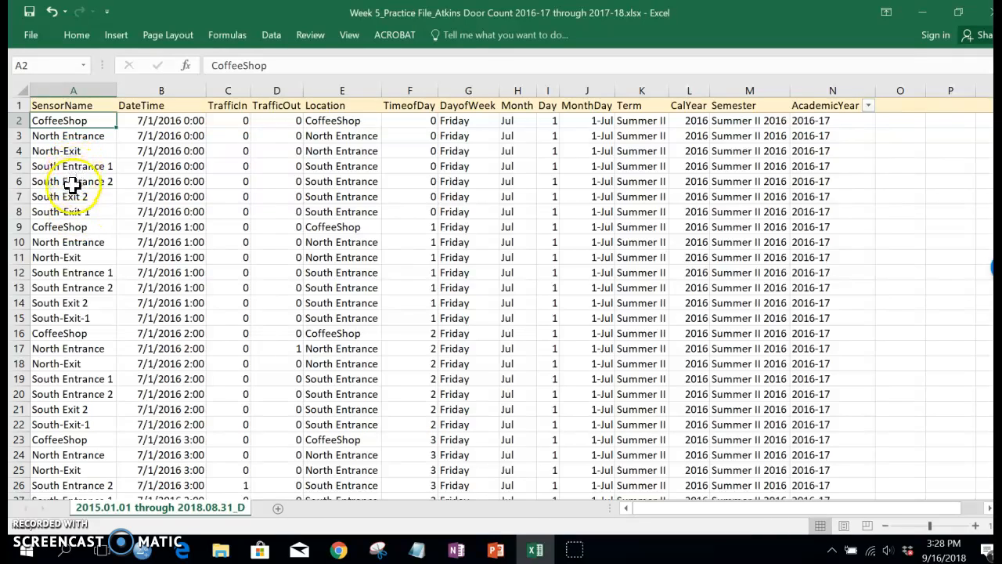
{"action": "left_click", "coordinate": [66, 168]}
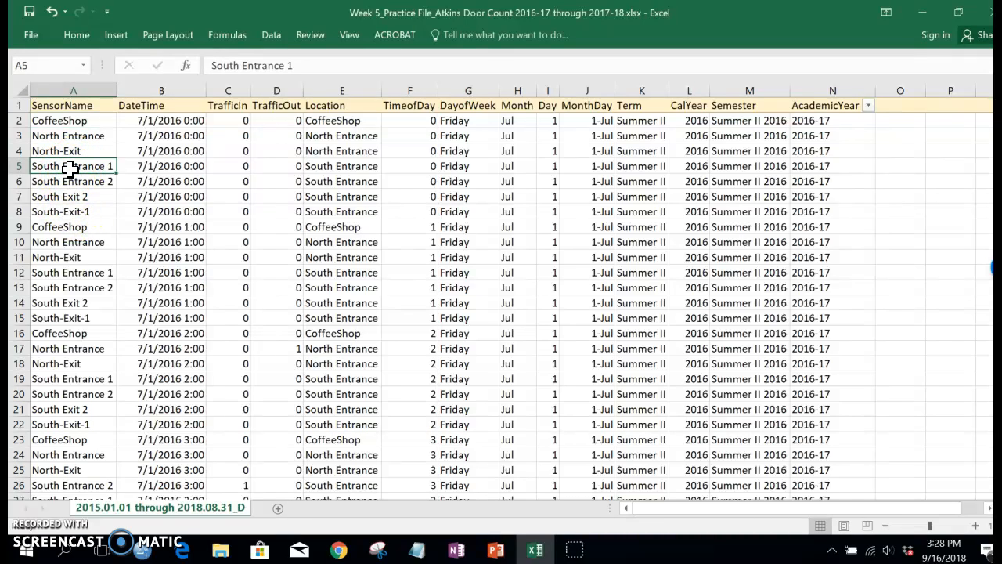
{"action": "left_click", "coordinate": [332, 167]}
{"action": "left_click_drag", "start_coordinate": [334, 179], "coordinate": [336, 208]}
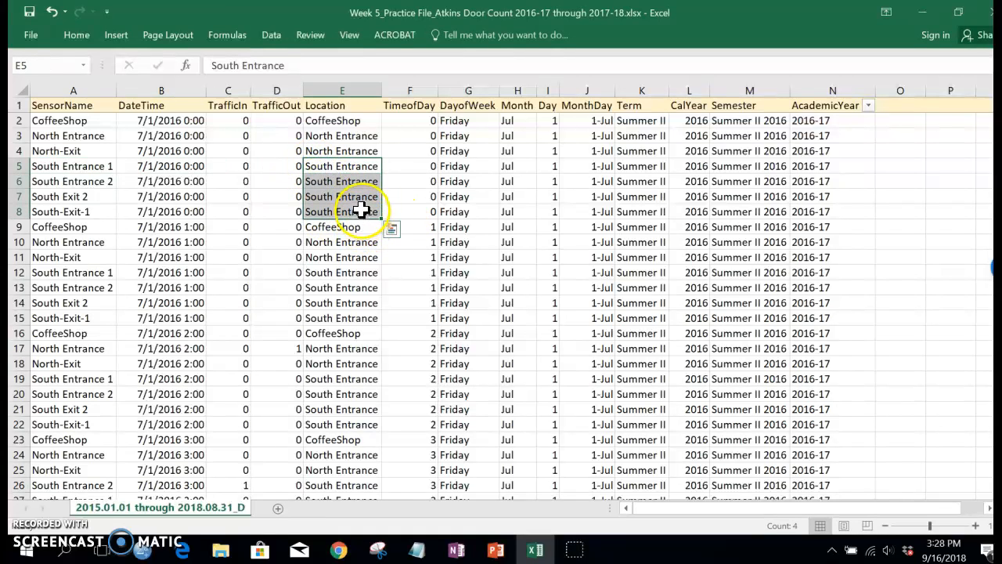
{"action": "left_click", "coordinate": [361, 212]}
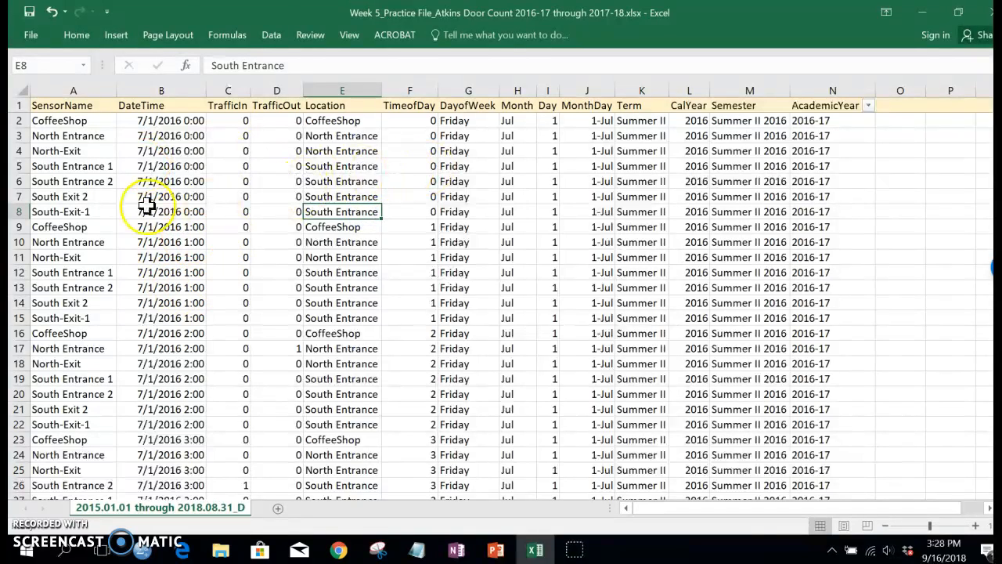
{"action": "left_click", "coordinate": [106, 271]}
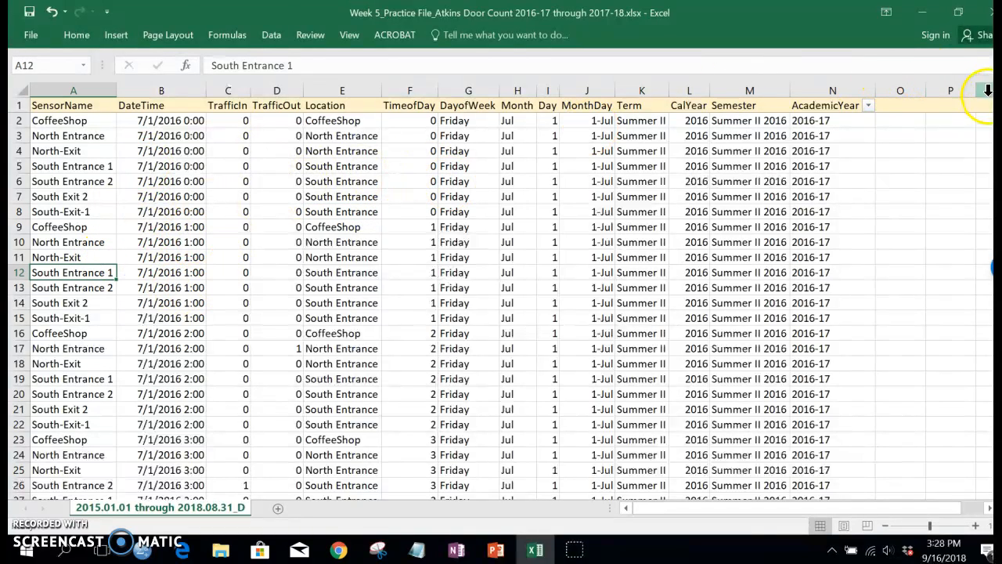
Inspect the sensor names at the end of the data, then return to the top of the sheet
{"action": "left_click_drag", "start_coordinate": [993, 266], "coordinate": [993, 268]}
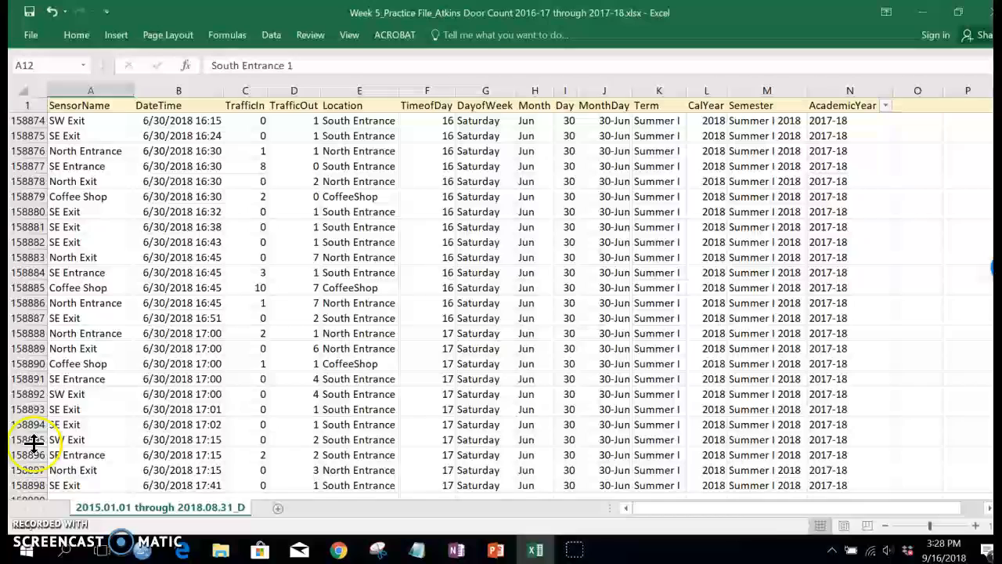
{"action": "left_click", "coordinate": [78, 486]}
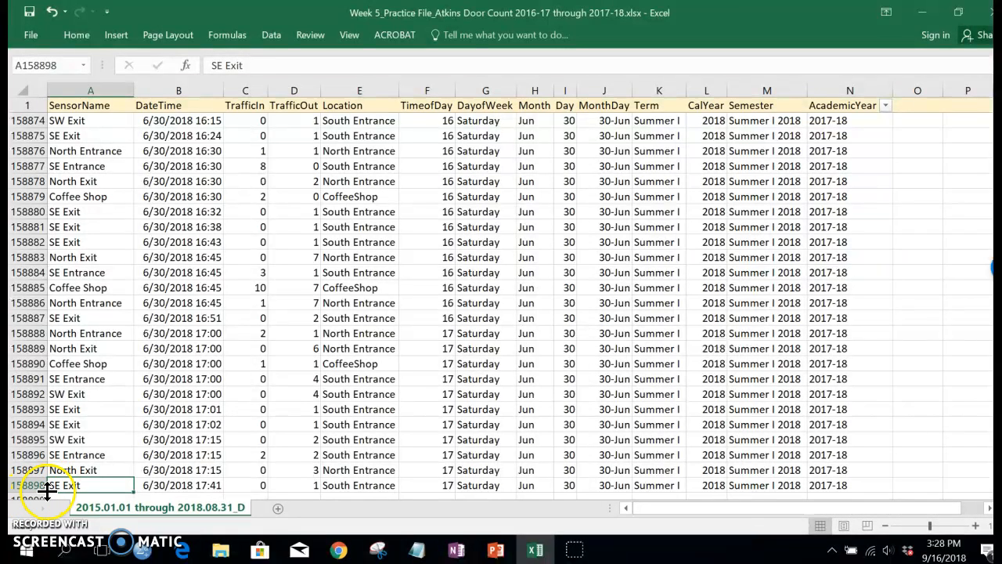
{"action": "left_click", "coordinate": [93, 470]}
{"action": "left_click", "coordinate": [88, 452]}
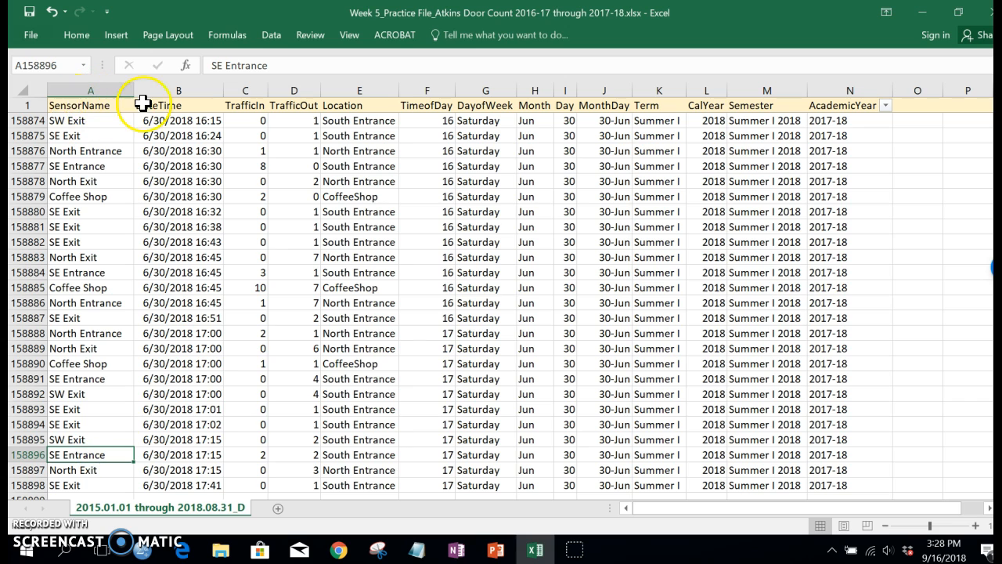
{"action": "left_click", "coordinate": [82, 150]}
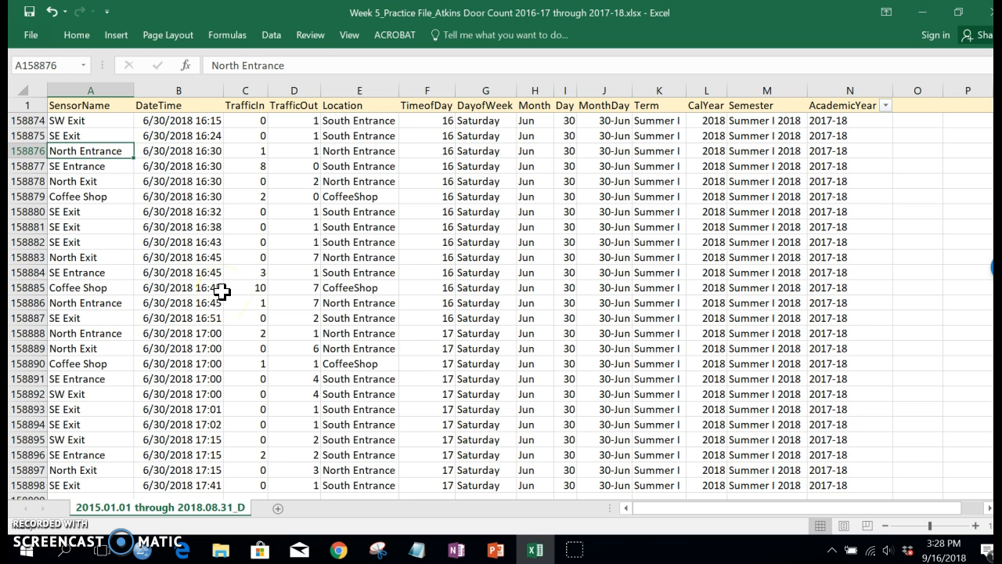
{"action": "key", "text": "ctrl+Home"}
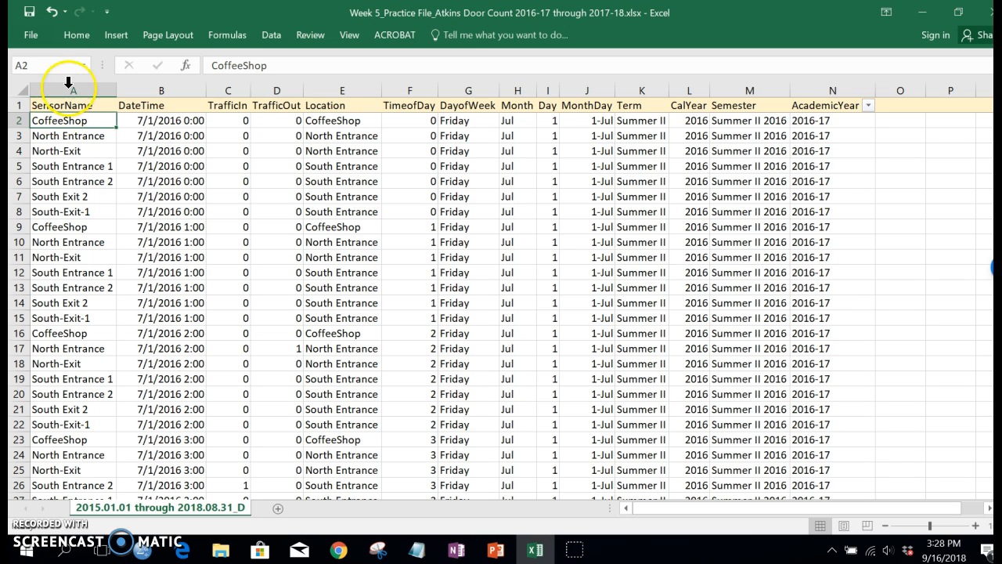
Create a PivotTable from the full data range, placed on a new worksheet
{"action": "left_click", "coordinate": [115, 39]}
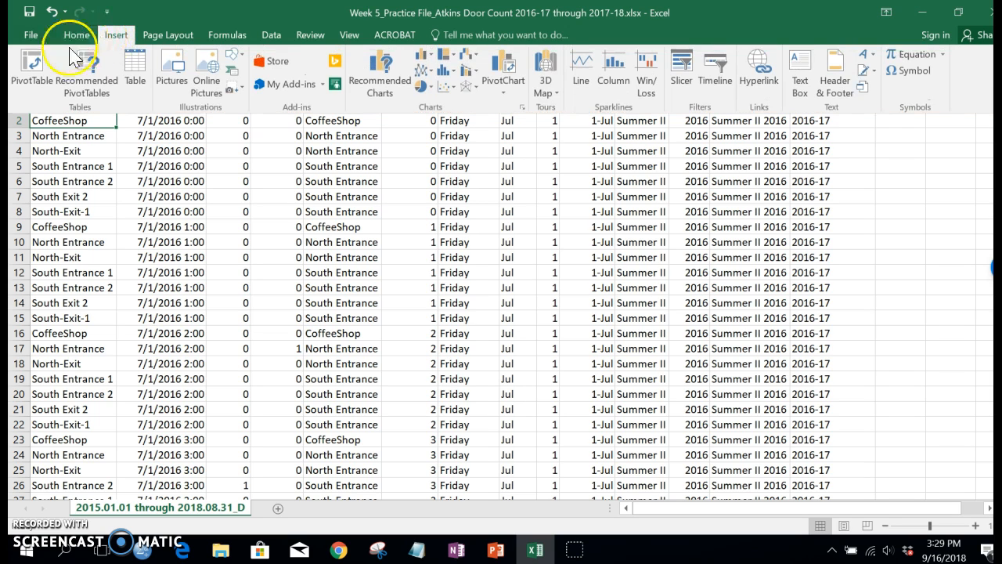
{"action": "left_click", "coordinate": [30, 62]}
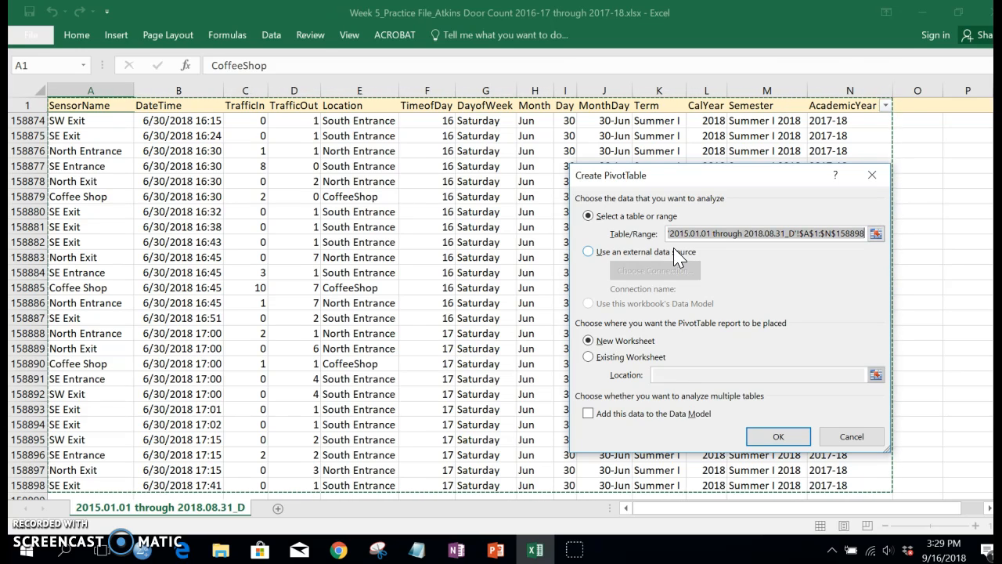
{"action": "left_click", "coordinate": [604, 346]}
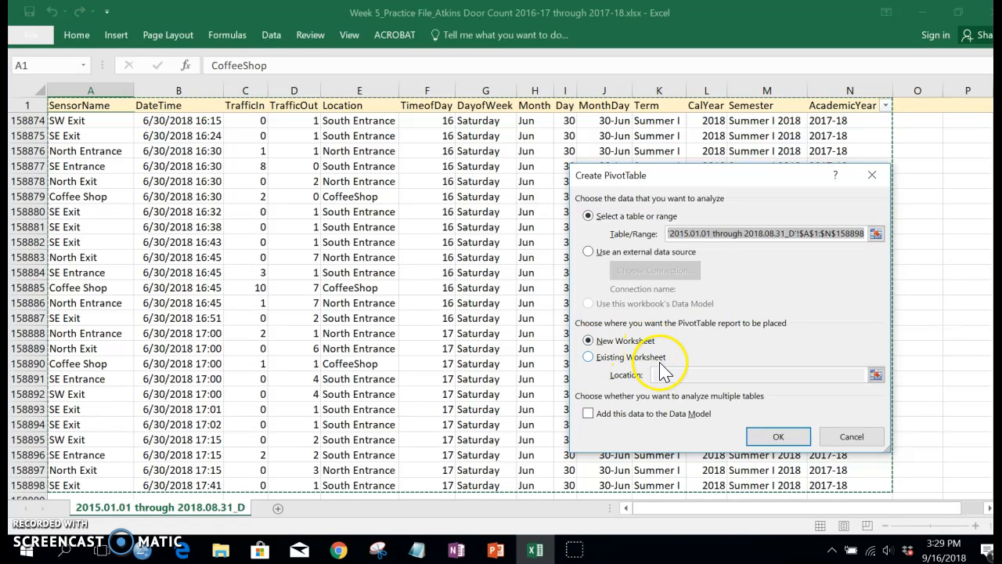
{"action": "left_click", "coordinate": [776, 439]}
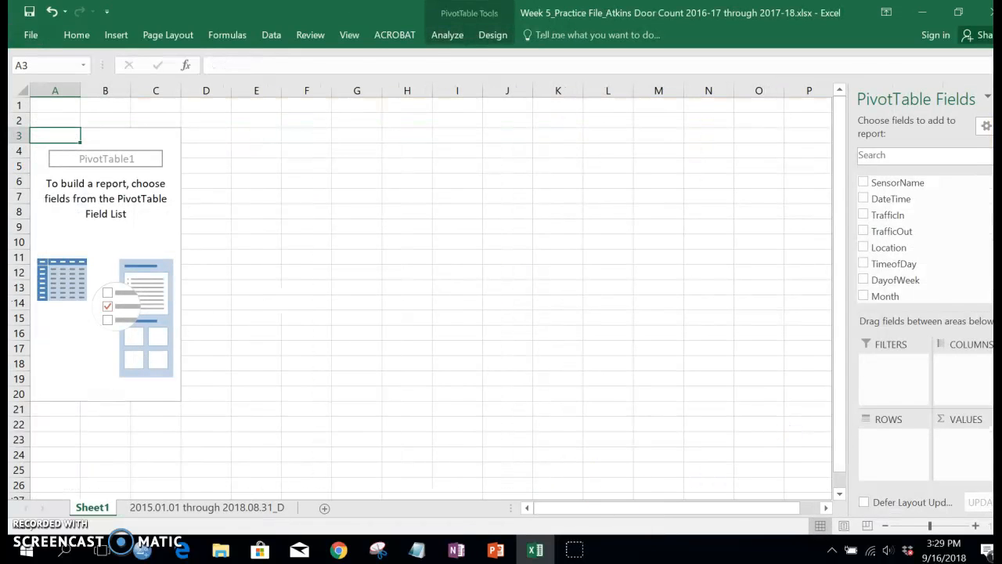
Rename the new worksheet as Pivot
{"action": "double_click", "coordinate": [93, 509]}
{"action": "type", "text": "Pivot"}
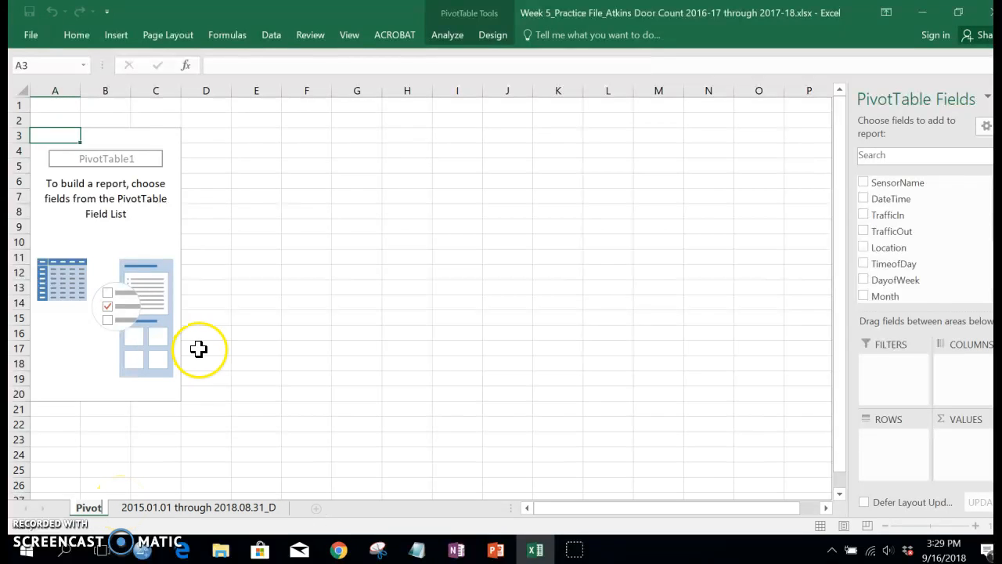
{"action": "left_click", "coordinate": [494, 302]}
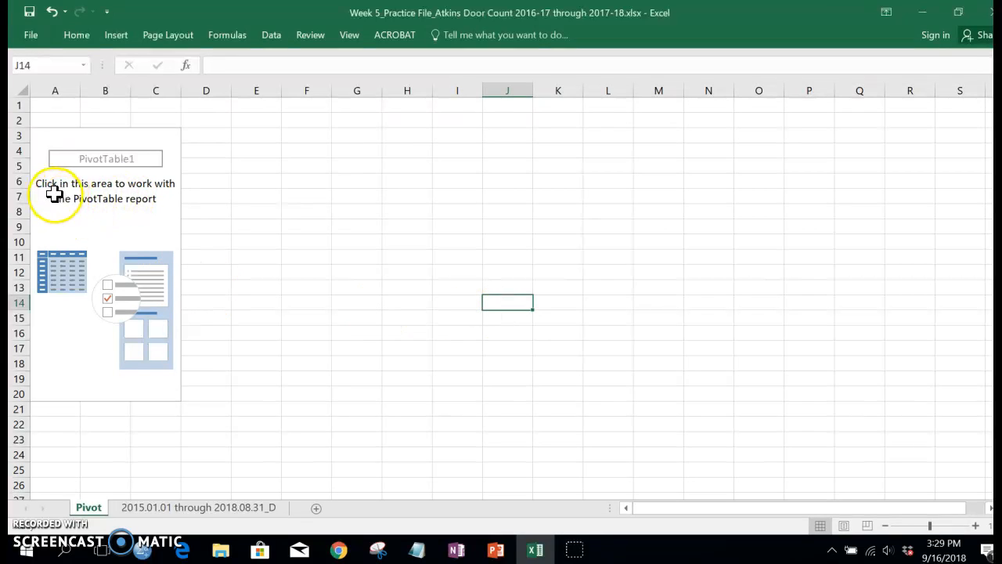
Add the AcademicYear field to the PivotTable's Filters area
{"action": "left_click", "coordinate": [53, 197]}
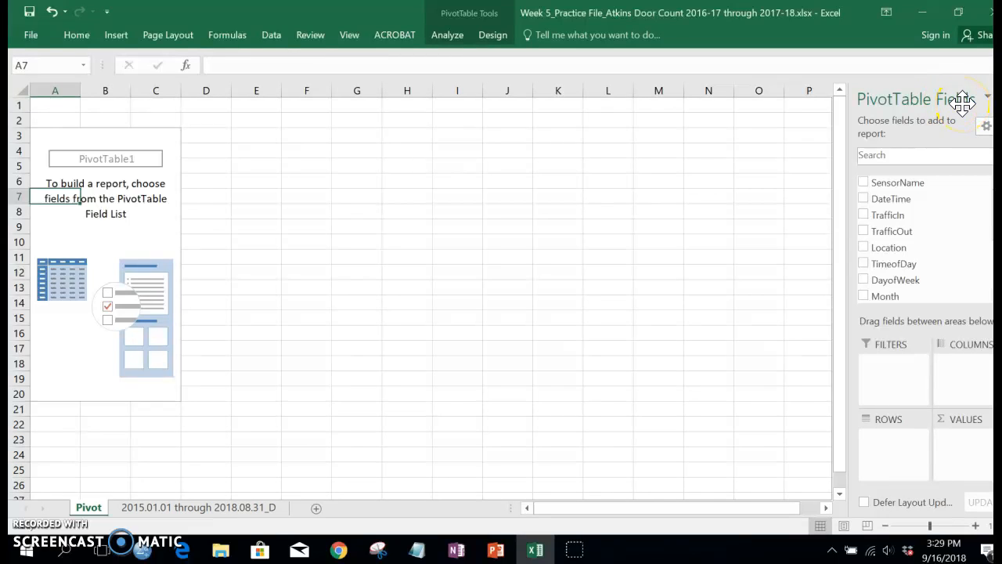
{"action": "left_click", "coordinate": [453, 35]}
{"action": "left_click", "coordinate": [447, 36]}
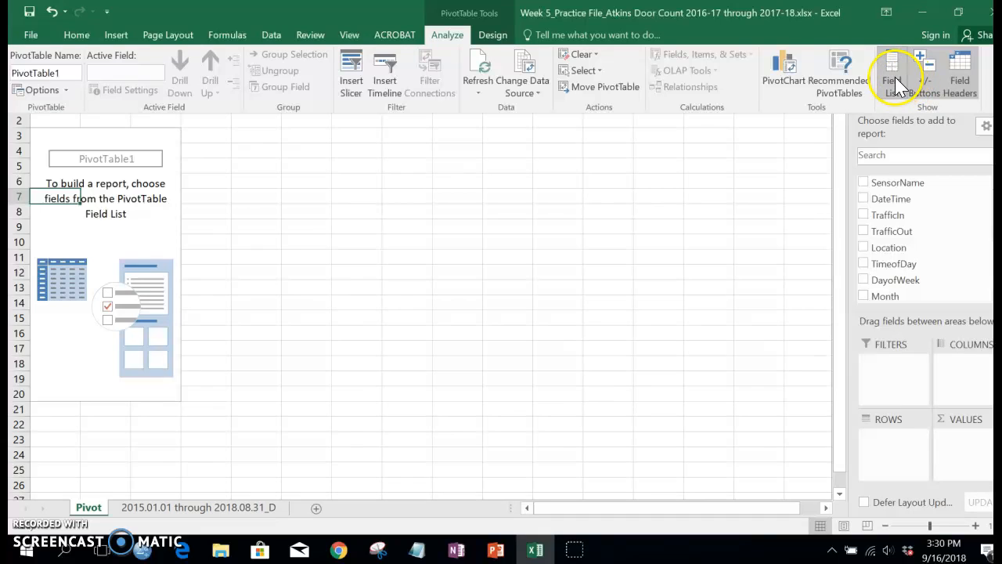
{"action": "left_click", "coordinate": [797, 150]}
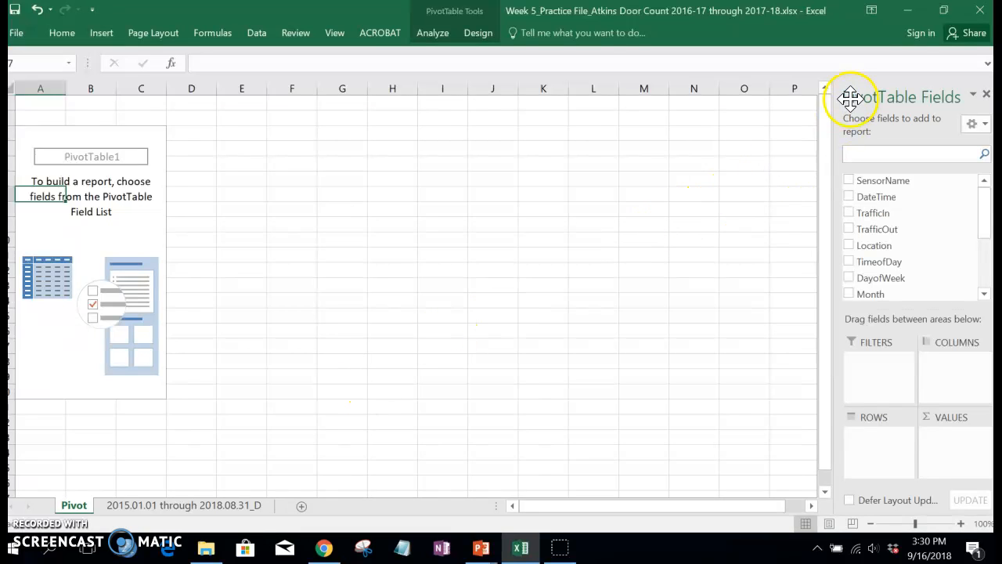
{"action": "left_click", "coordinate": [952, 157]}
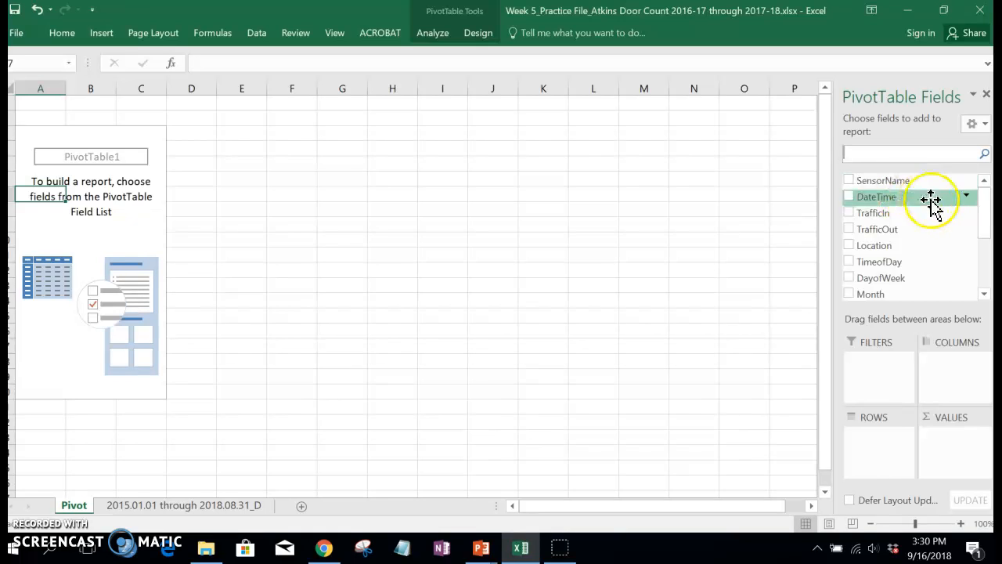
{"action": "left_click_drag", "start_coordinate": [984, 216], "coordinate": [985, 221]}
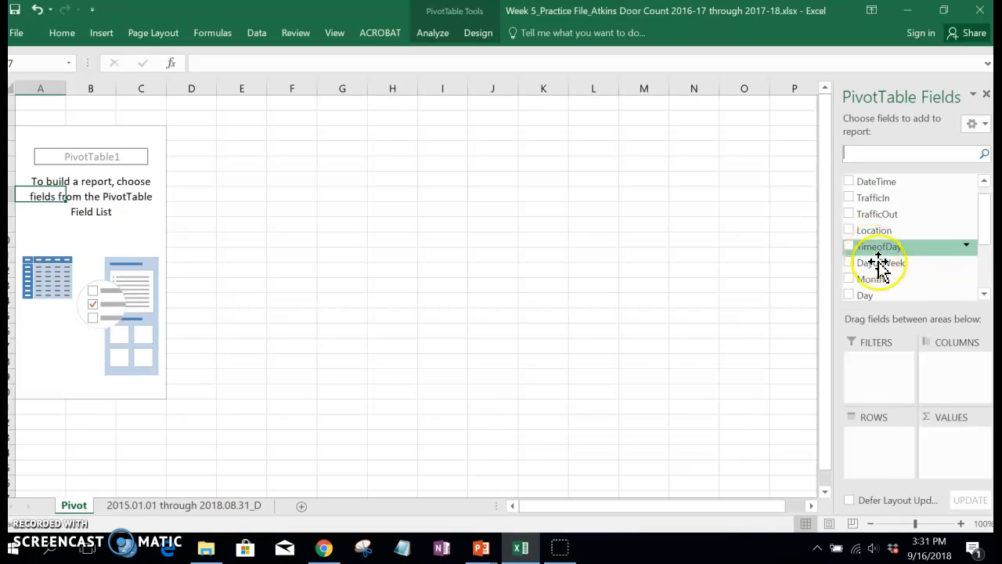
{"action": "left_click_drag", "start_coordinate": [987, 242], "coordinate": [987, 291]}
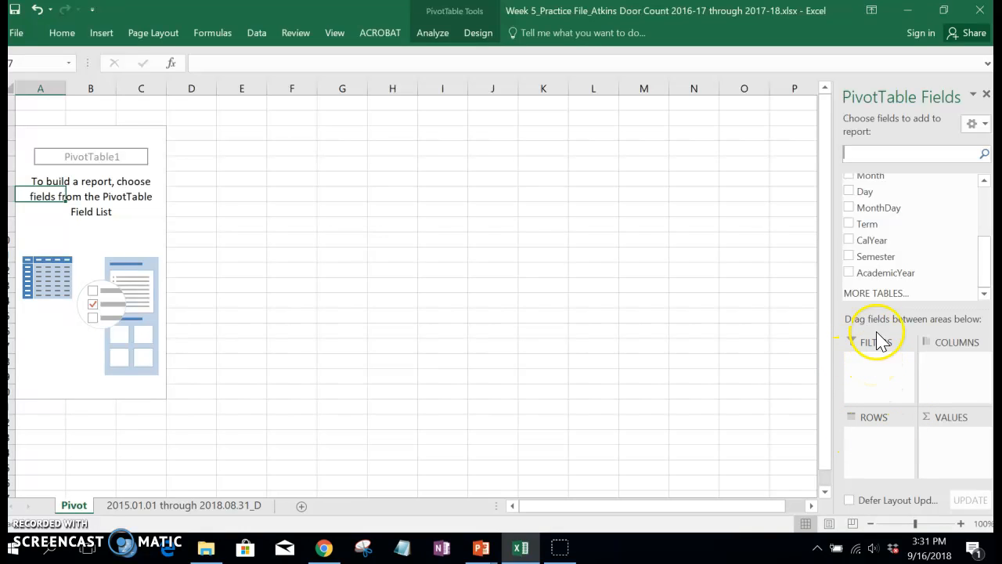
{"action": "left_click_drag", "start_coordinate": [880, 272], "coordinate": [870, 327]}
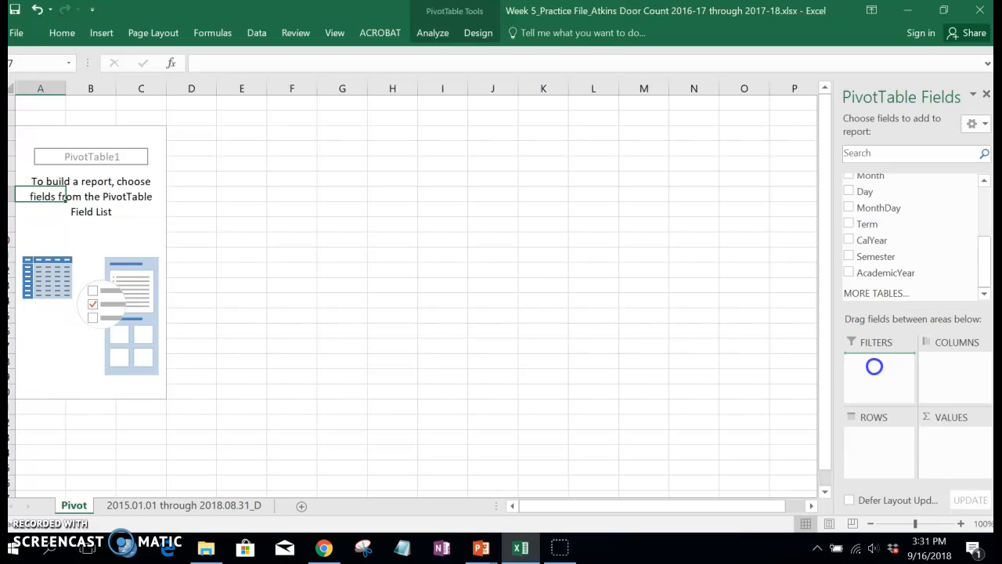
{"action": "left_click_drag", "start_coordinate": [874, 366], "coordinate": [878, 368]}
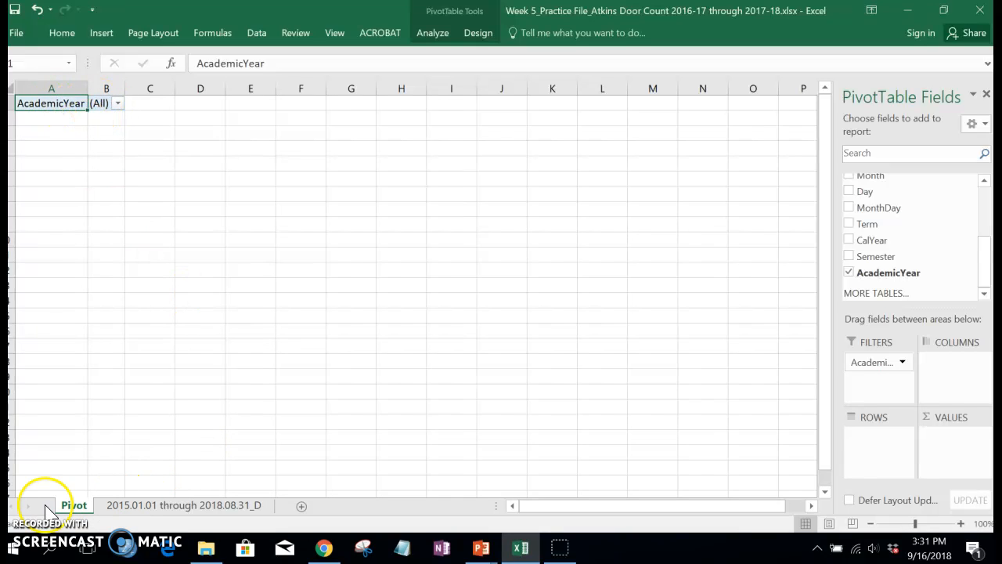
Add the TrafficIn field to the PivotTable's Values area to sum incoming traffic
{"action": "left_click_drag", "start_coordinate": [985, 279], "coordinate": [981, 213]}
{"action": "left_click", "coordinate": [883, 218]}
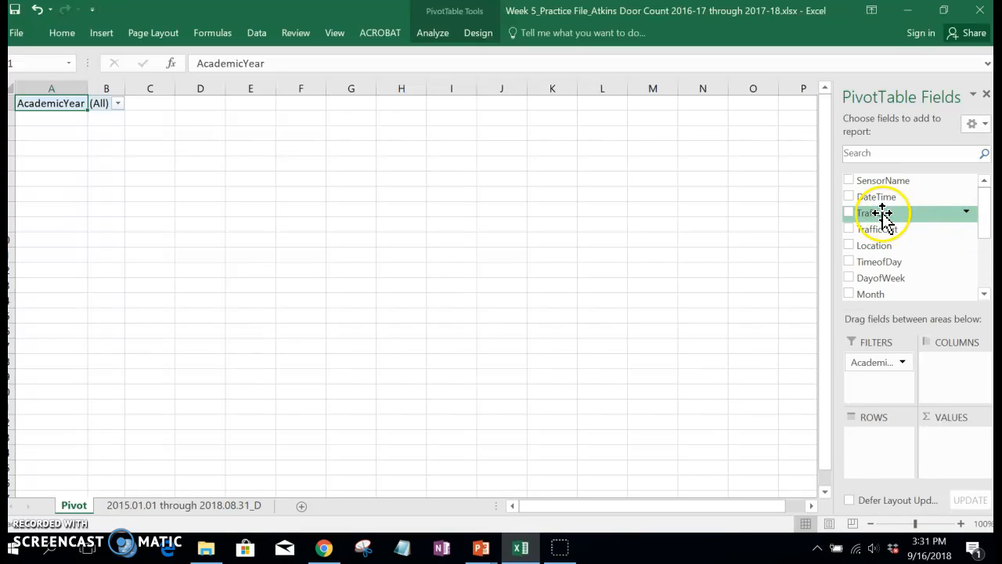
{"action": "left_click_drag", "start_coordinate": [882, 218], "coordinate": [907, 314]}
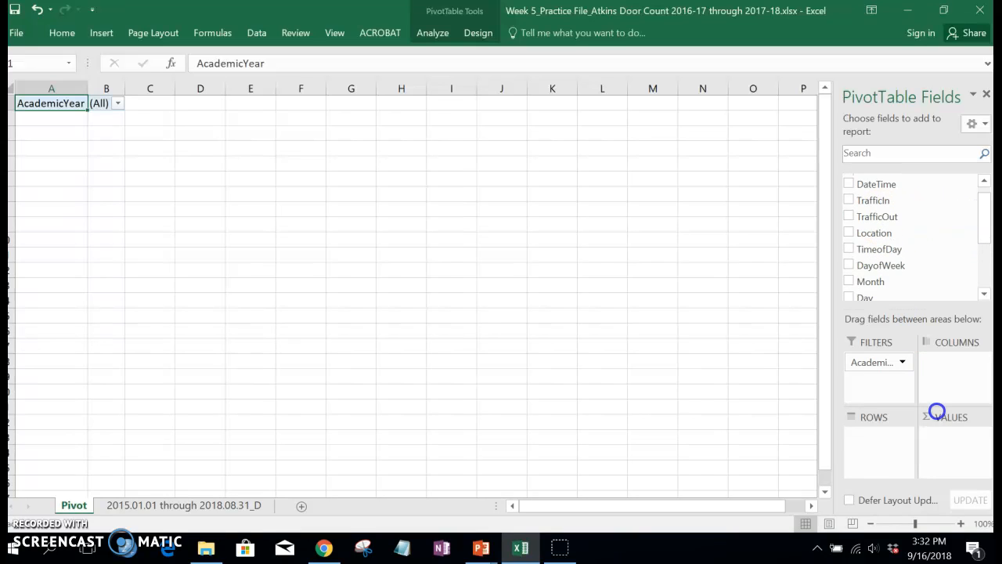
{"action": "left_click_drag", "start_coordinate": [946, 441], "coordinate": [27, 147]}
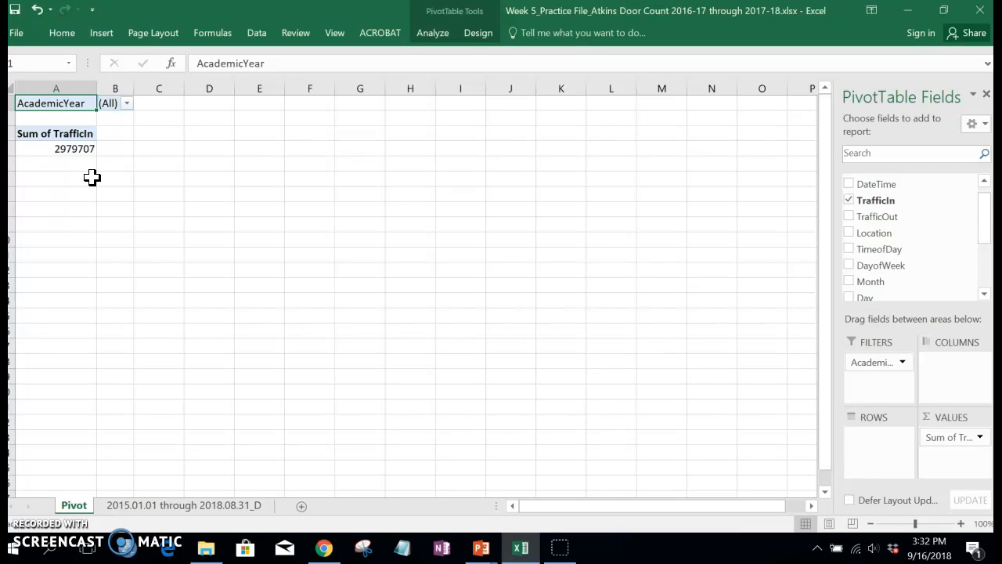
Move the AcademicYear field from the Filters area to the Rows area of the PivotTable
{"action": "mouse_move", "coordinate": [985, 235]}
{"action": "left_mouse_down"}
{"action": "mouse_move", "coordinate": [986, 226]}
{"action": "mouse_move", "coordinate": [987, 264]}
{"action": "mouse_move", "coordinate": [988, 229]}
{"action": "left_mouse_up"}
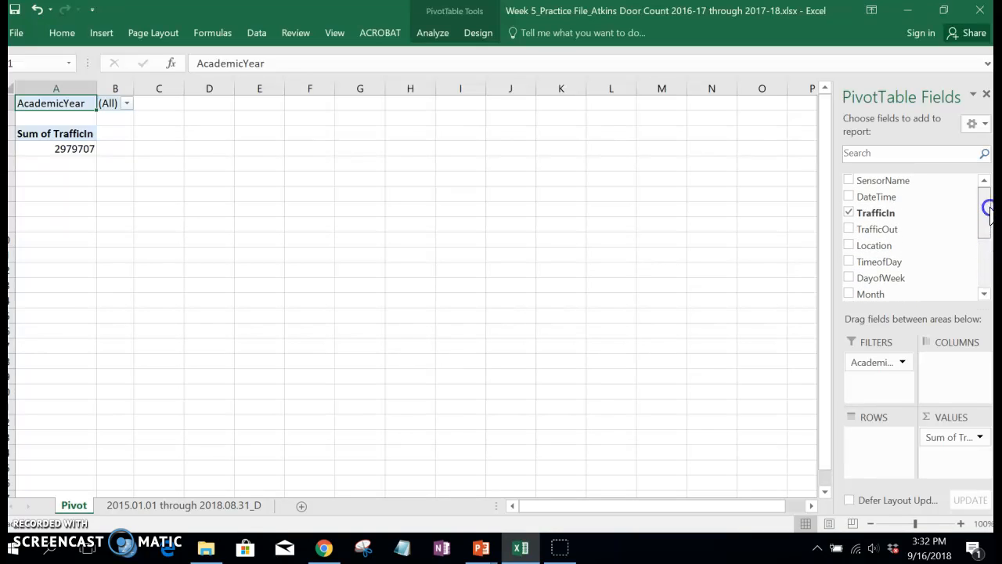
{"action": "left_click_drag", "start_coordinate": [985, 211], "coordinate": [987, 295]}
{"action": "left_click_drag", "start_coordinate": [872, 274], "coordinate": [879, 444]}
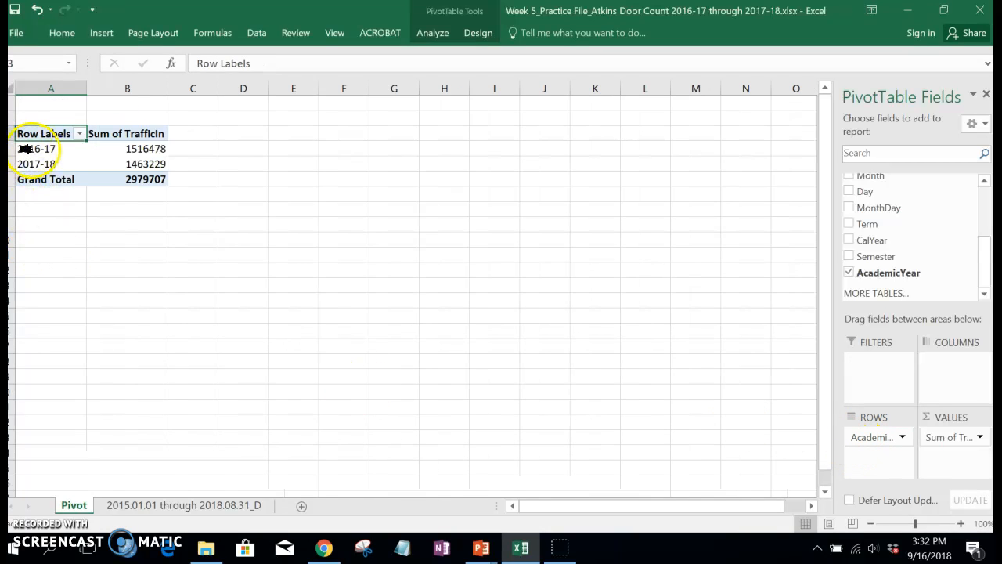
{"action": "mouse_move", "coordinate": [139, 151]}
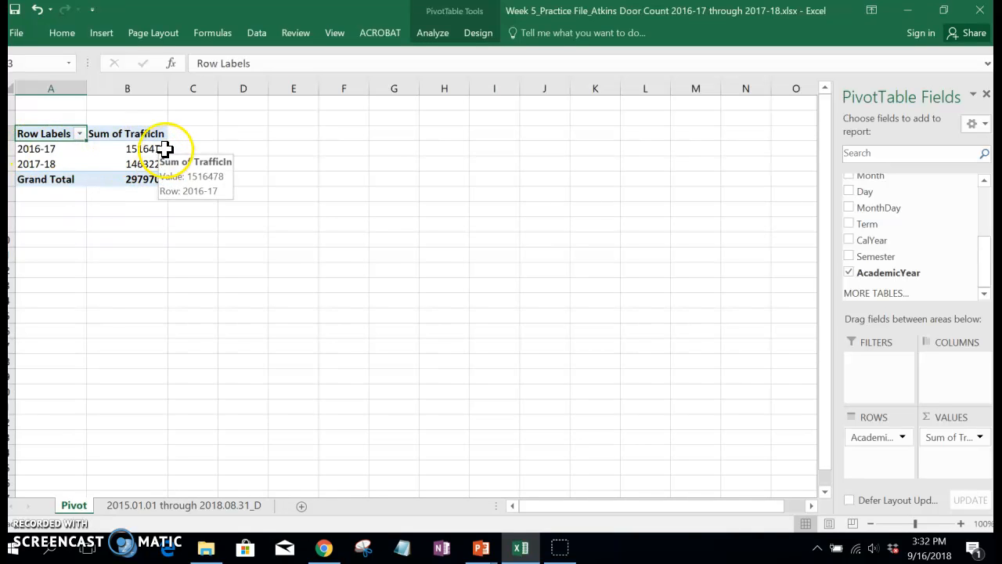
{"action": "mouse_move", "coordinate": [163, 166]}
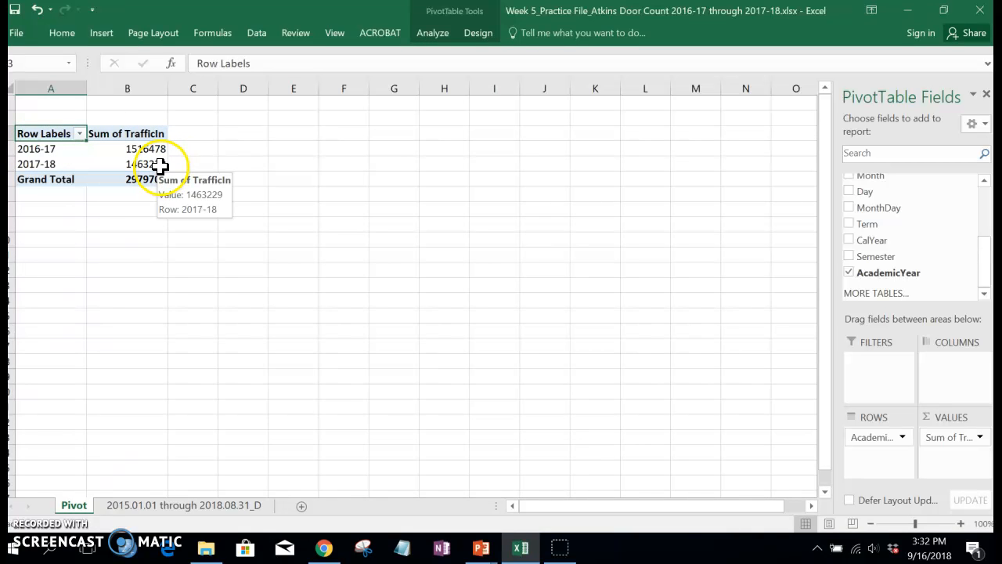